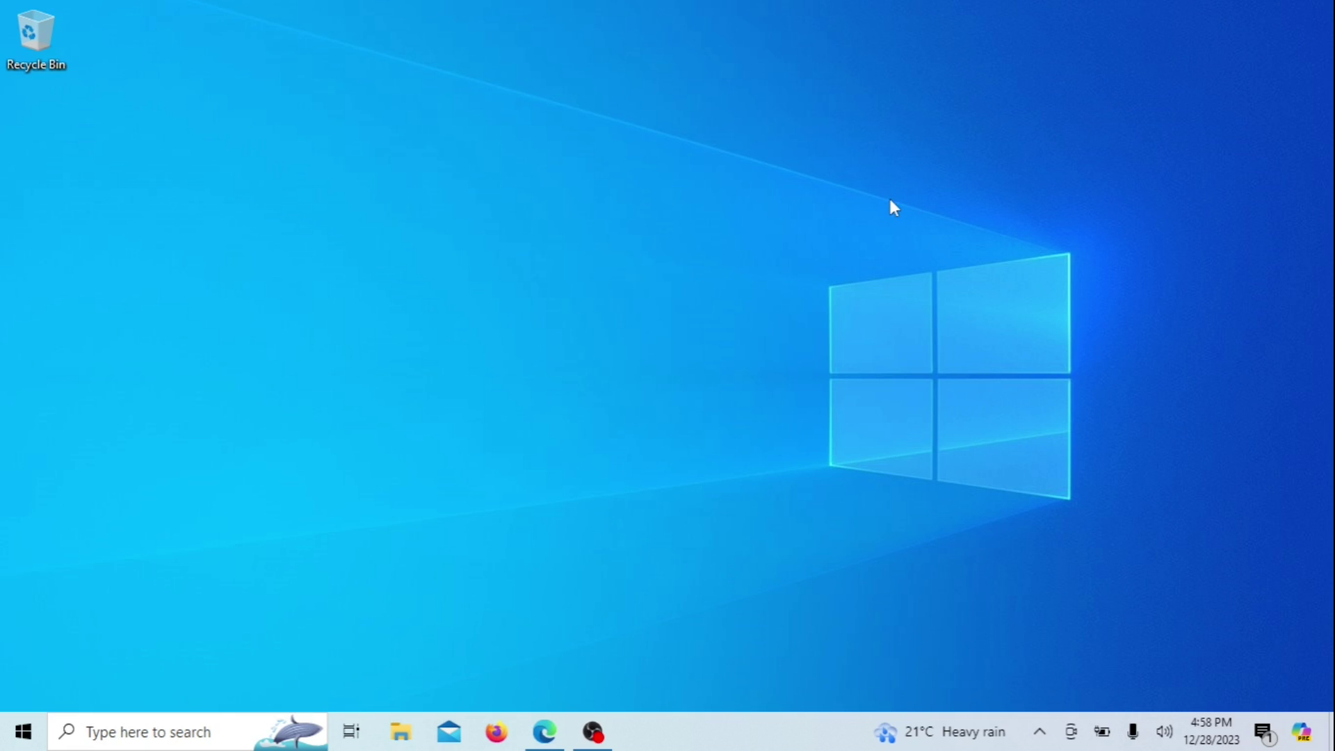
Load scanqr.org in Edge and switch to the other blank tab
left_click(544, 731)
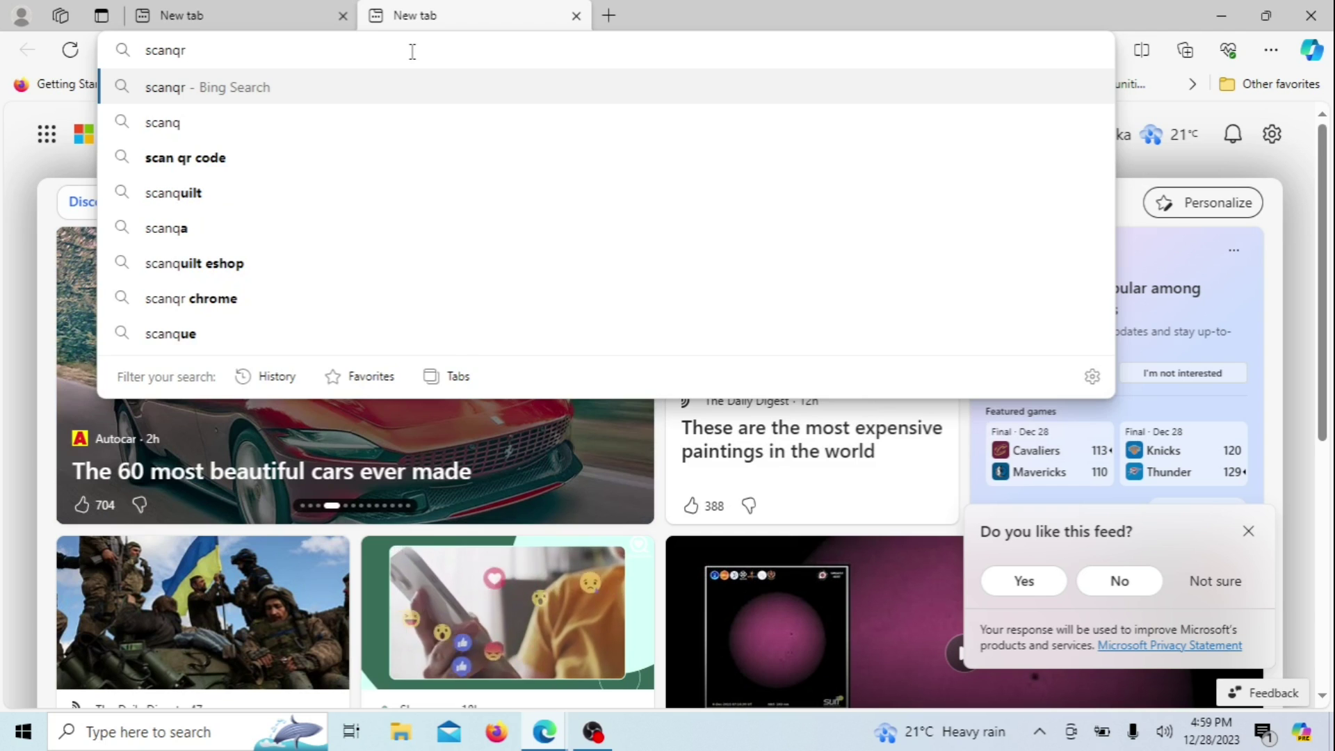
type(".org")
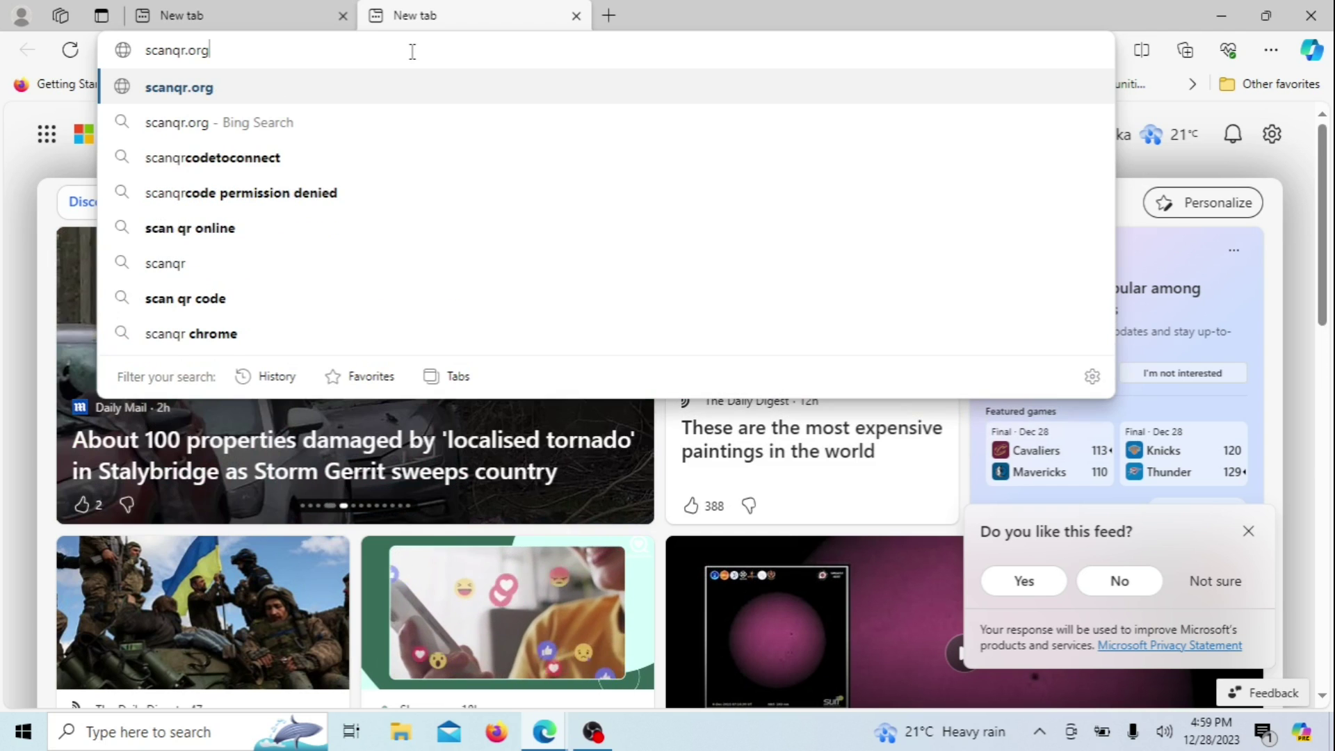
key("Return")
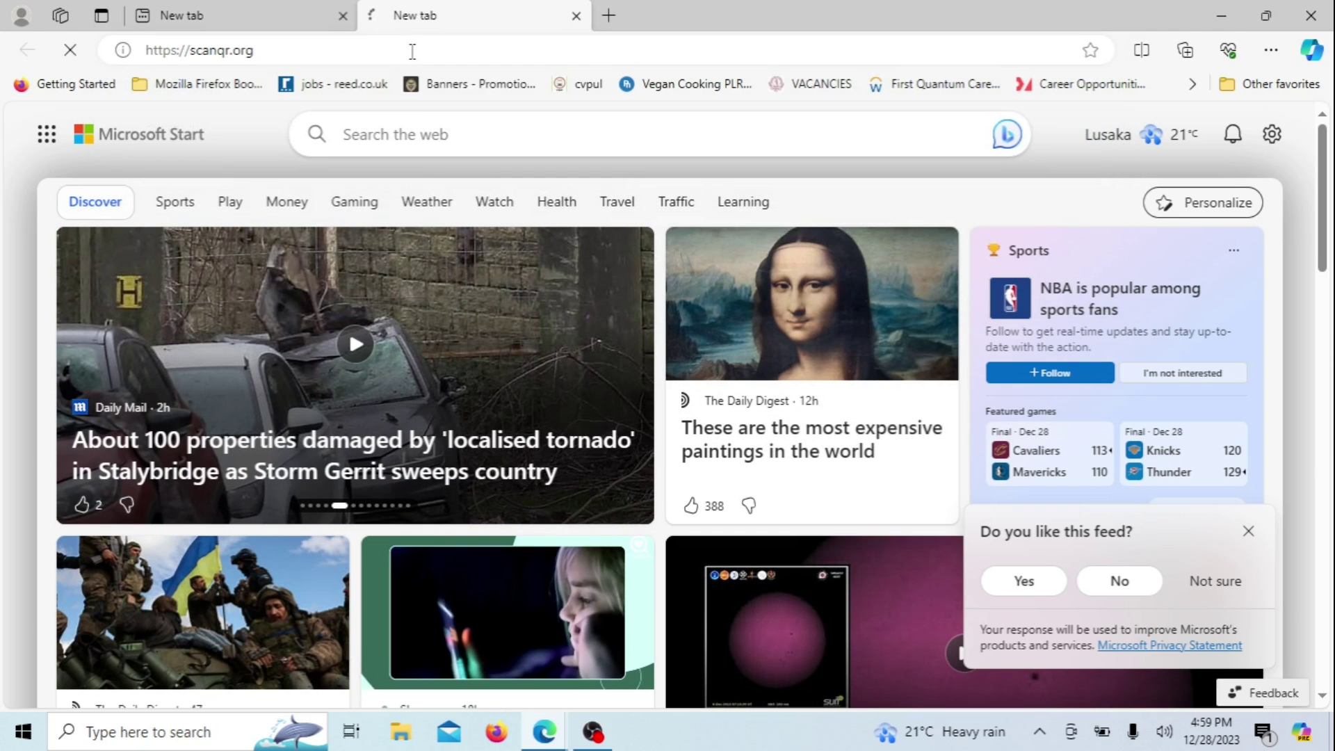
left_click(314, 17)
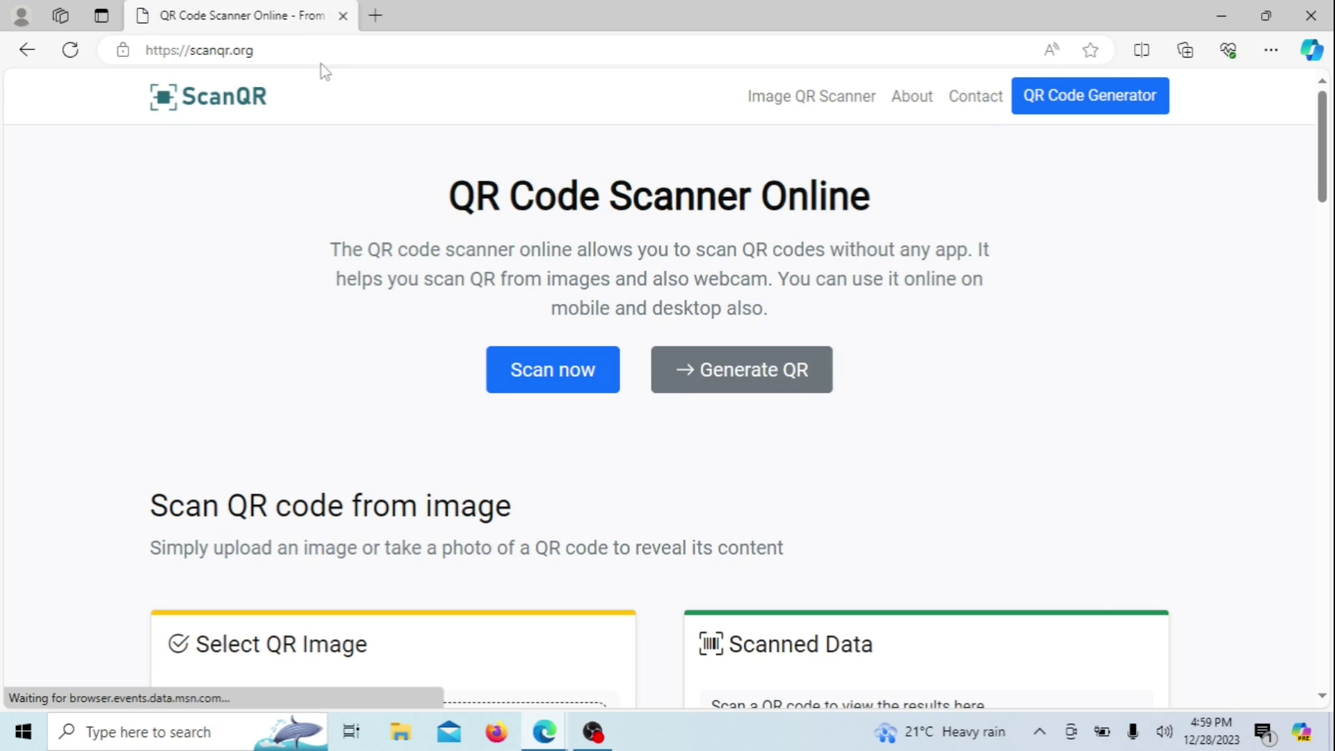
left_click_drag(1322, 146, 1321, 219)
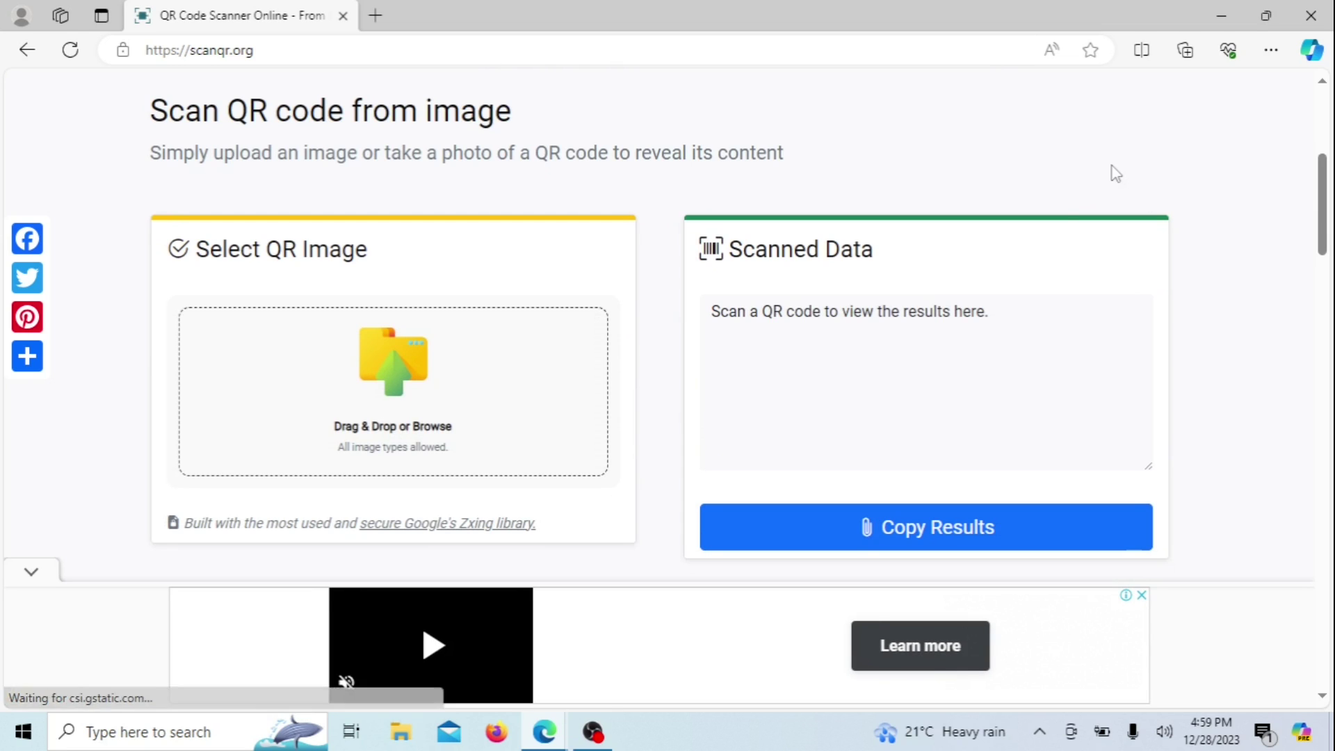
left_click(414, 389)
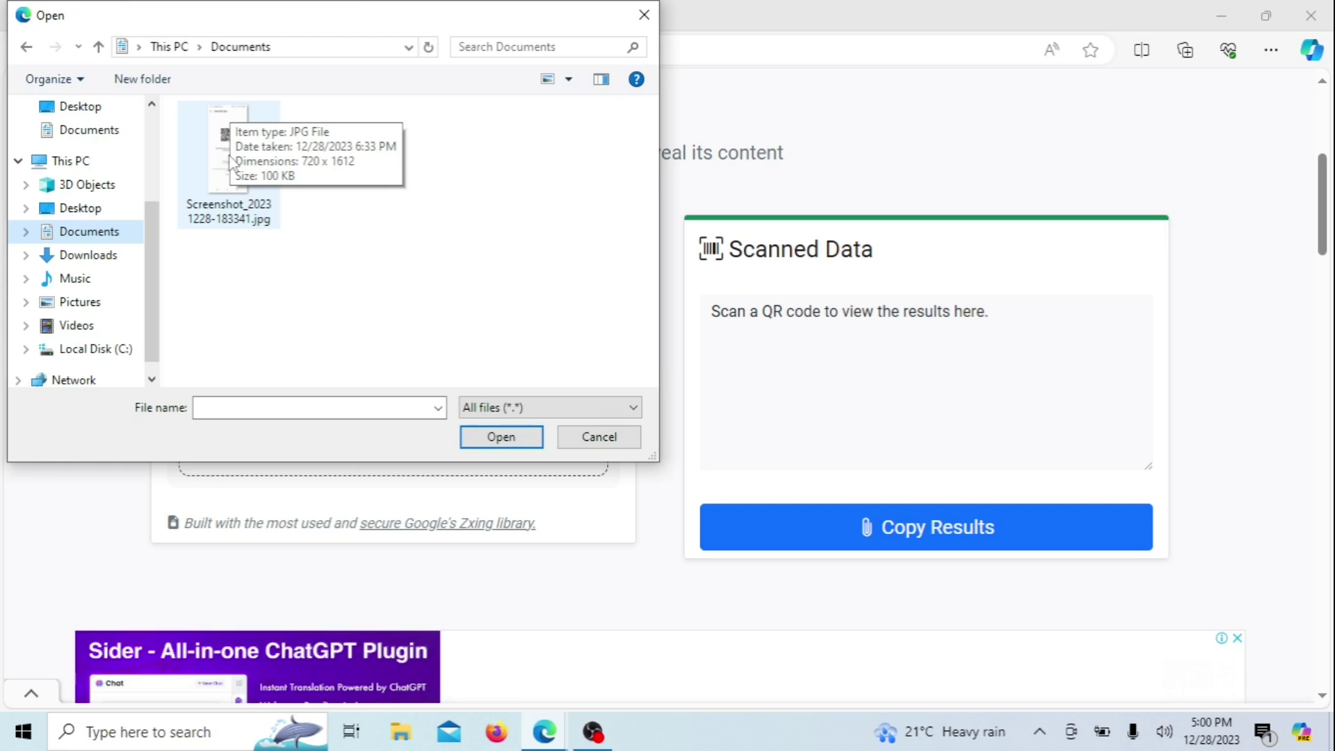
left_click(232, 162)
double_click(232, 161)
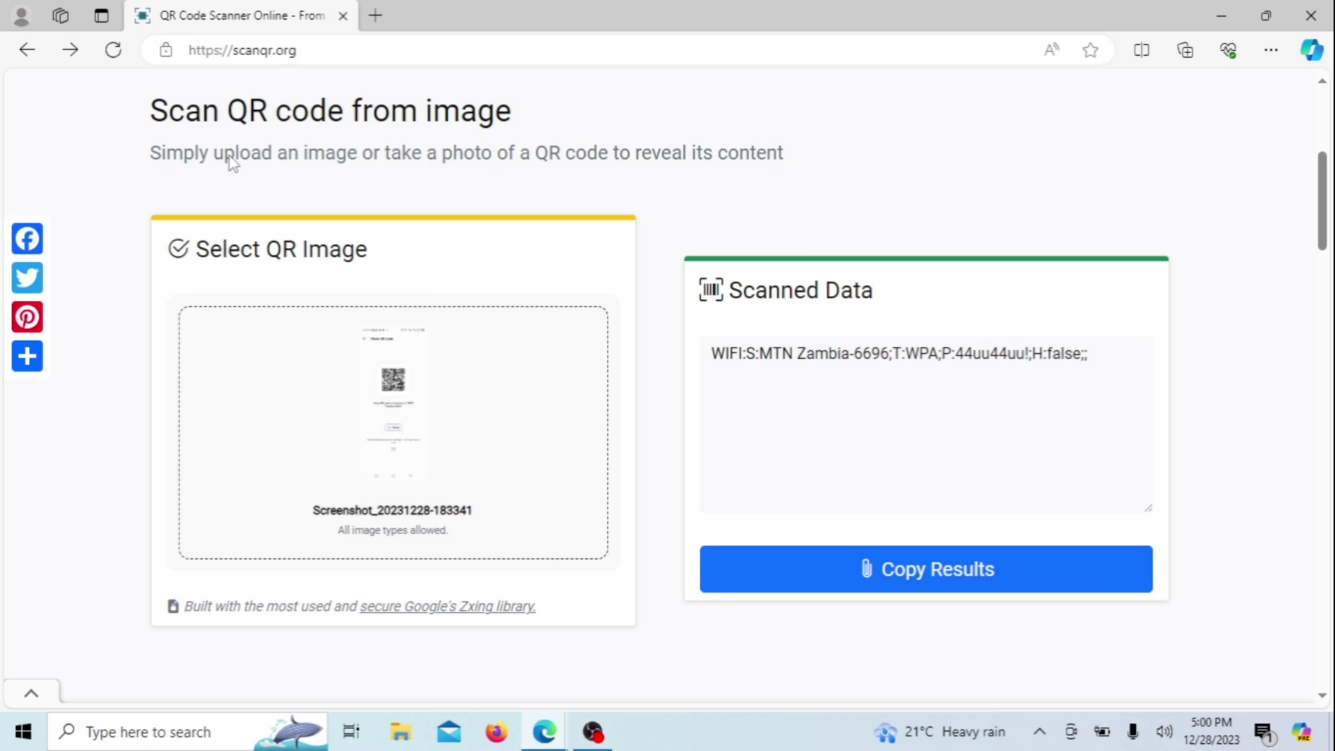
Search Windows for 'wifi settings' and launch the Wi-Fi settings page
left_click(148, 733)
type("wifi")
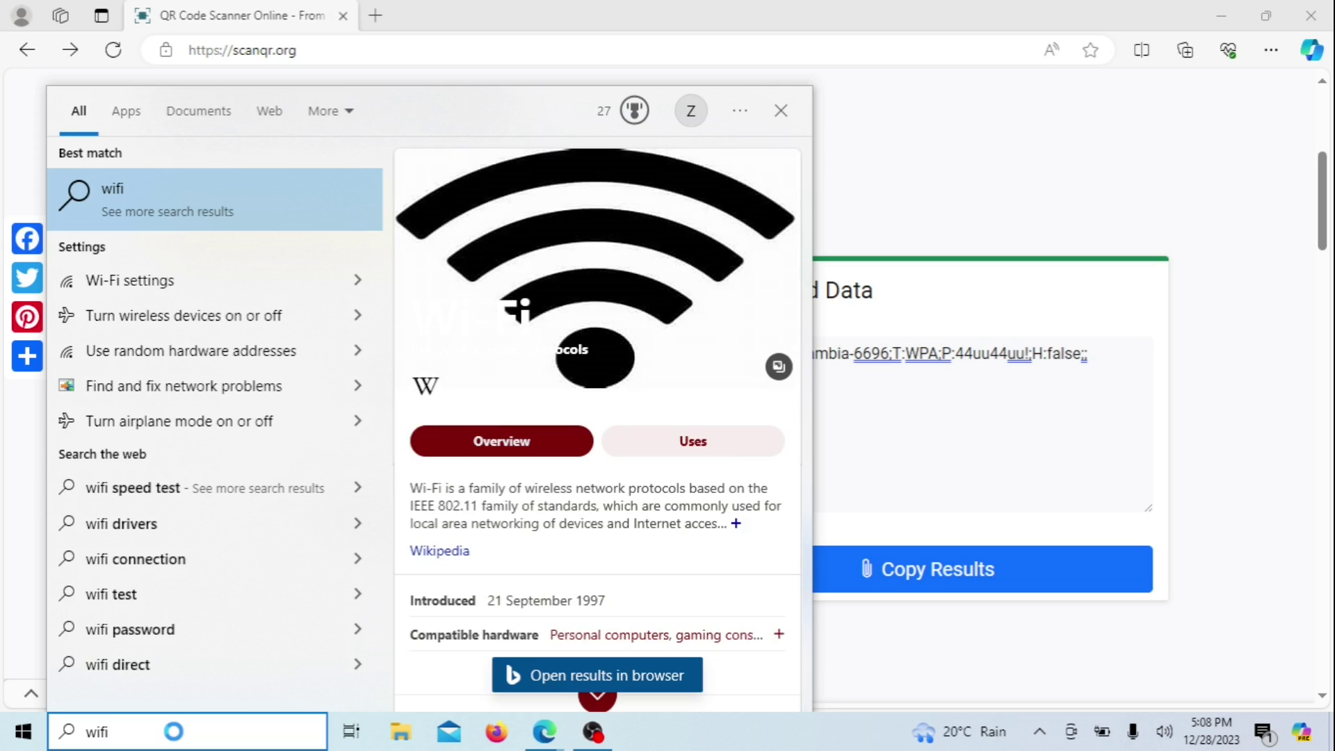
type(" settin")
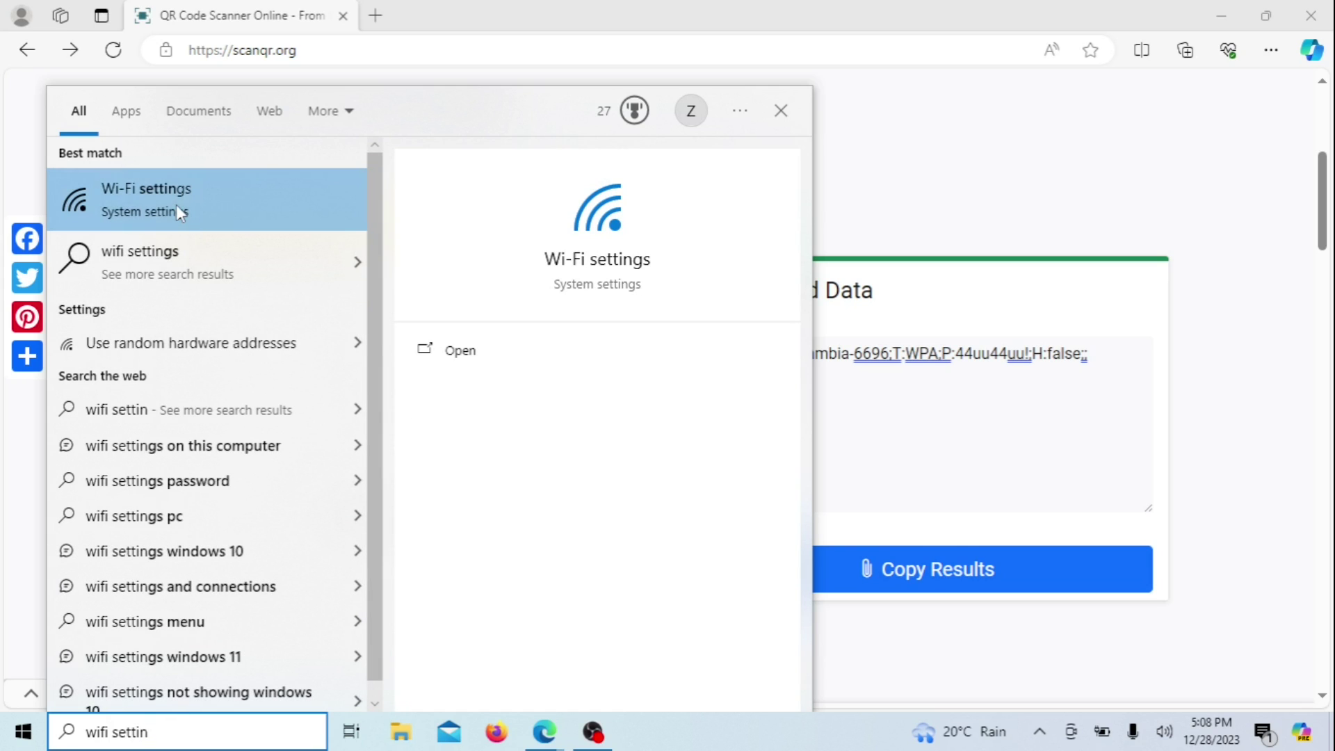
left_click(602, 267)
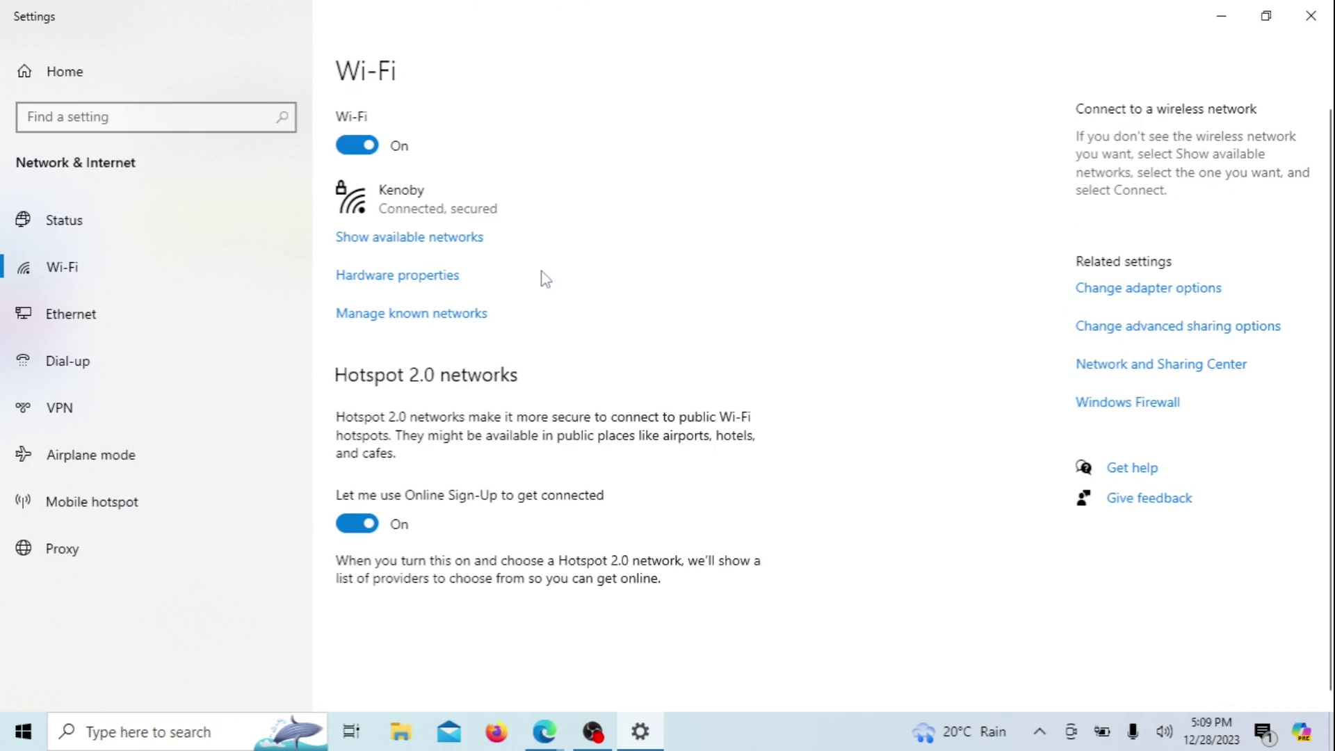
Begin adding a new network under Manage known networks, then switch back to the browser
left_click(386, 319)
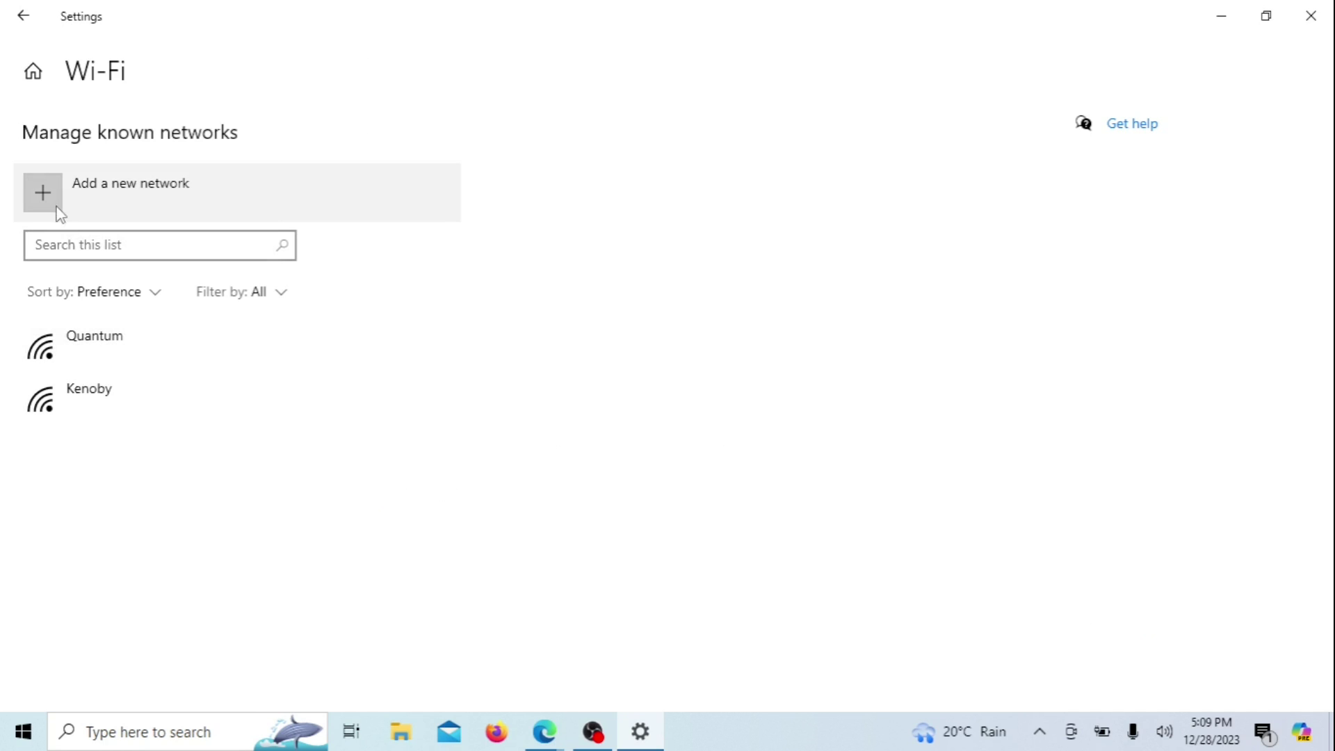
left_click(51, 195)
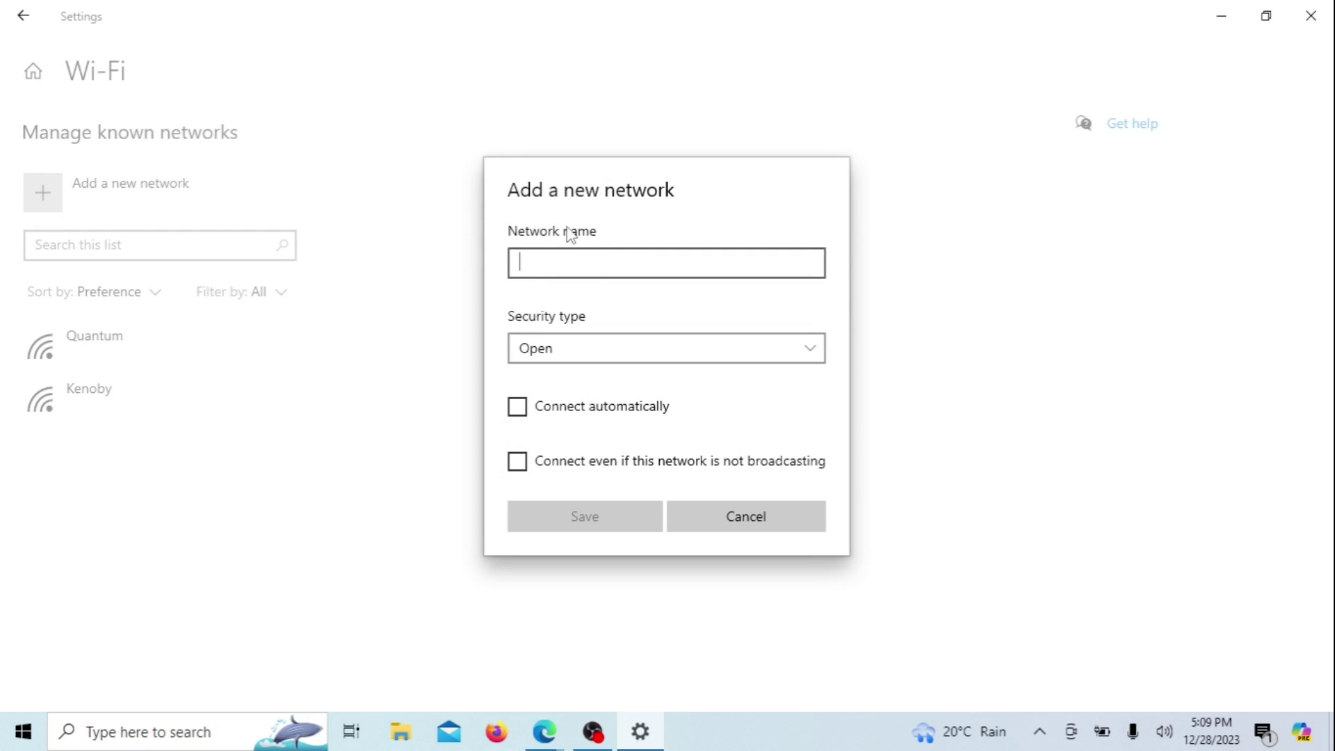
key("alt+Tab")
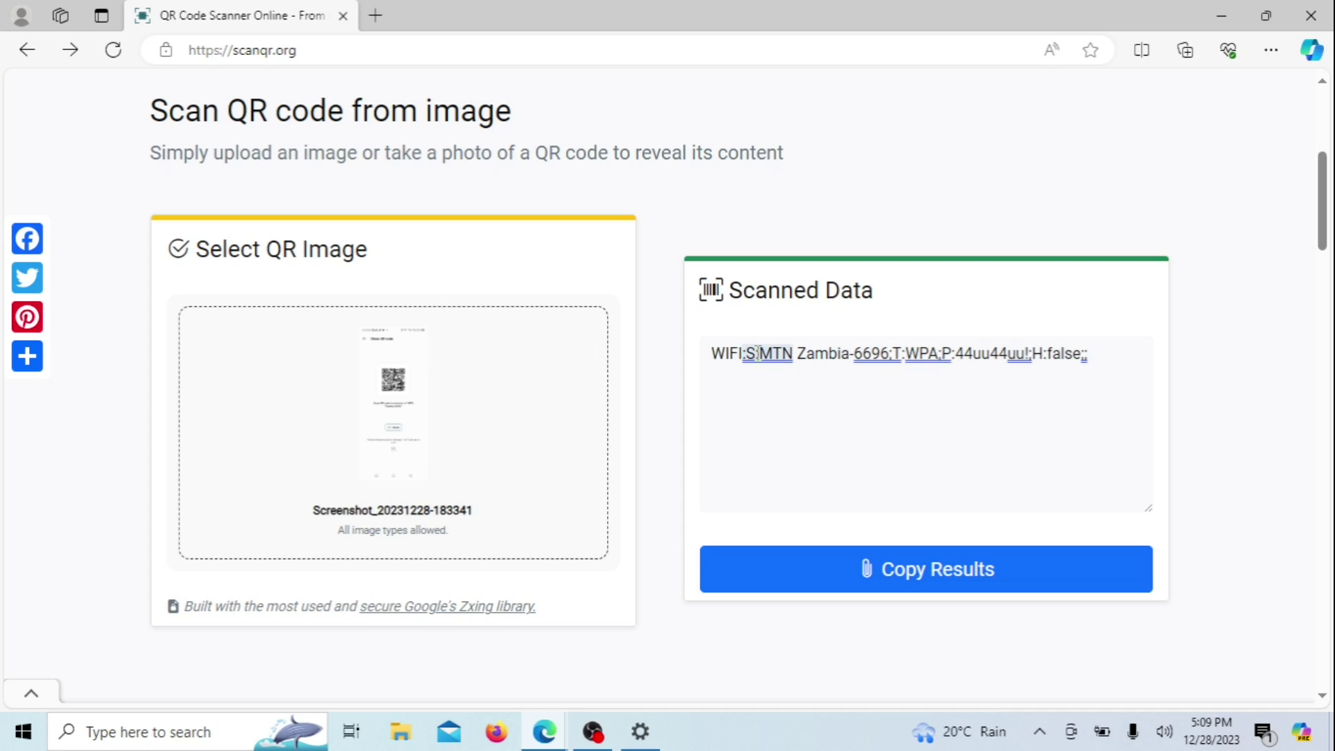
Select and copy the SSID MTN Zambia-6696 from the Scanned Data box
left_click(757, 354)
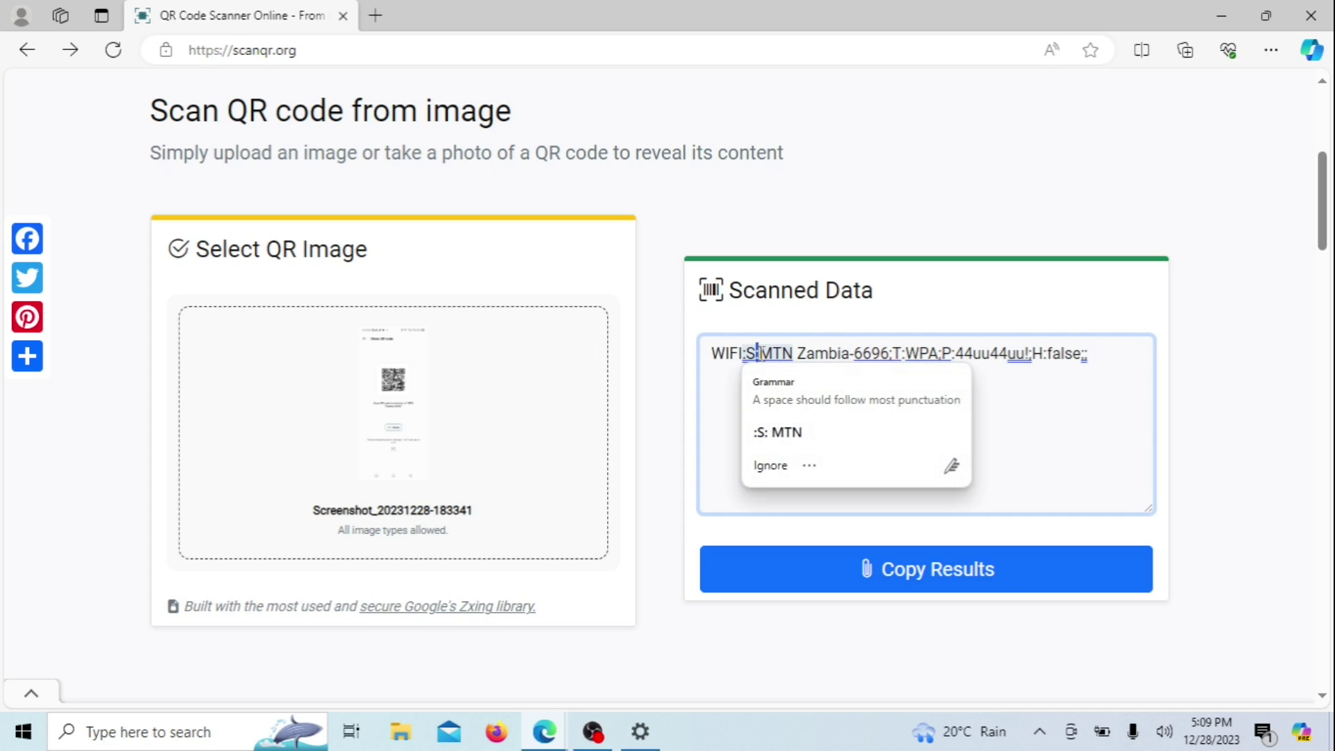
left_click_drag(758, 353, 891, 355)
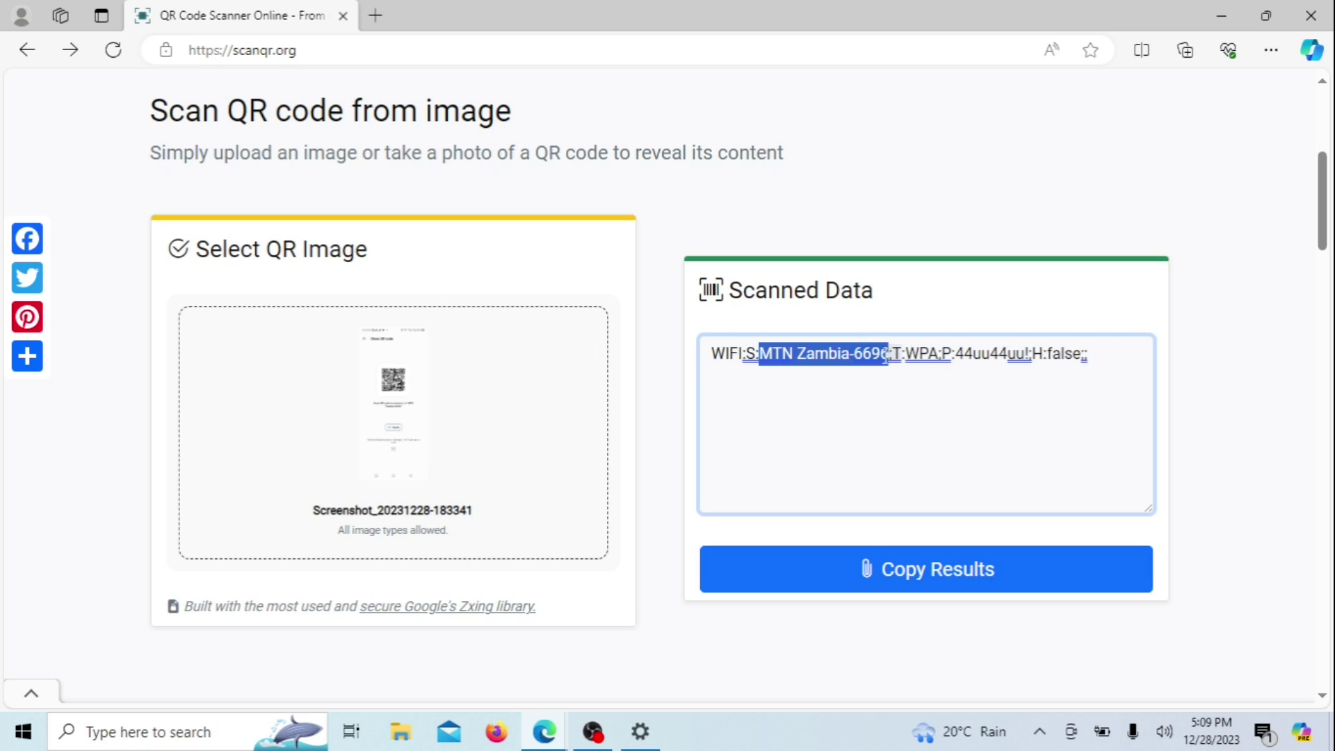
right_click(887, 356)
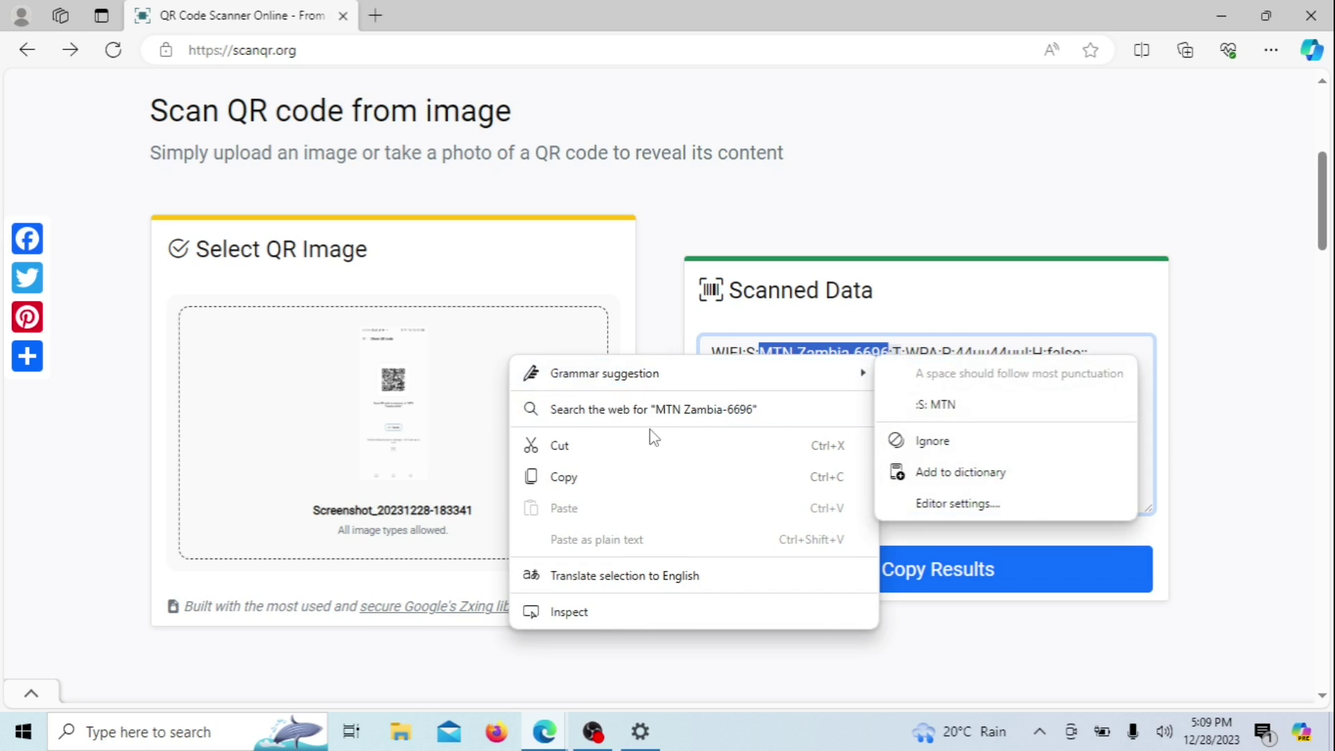
left_click(596, 477)
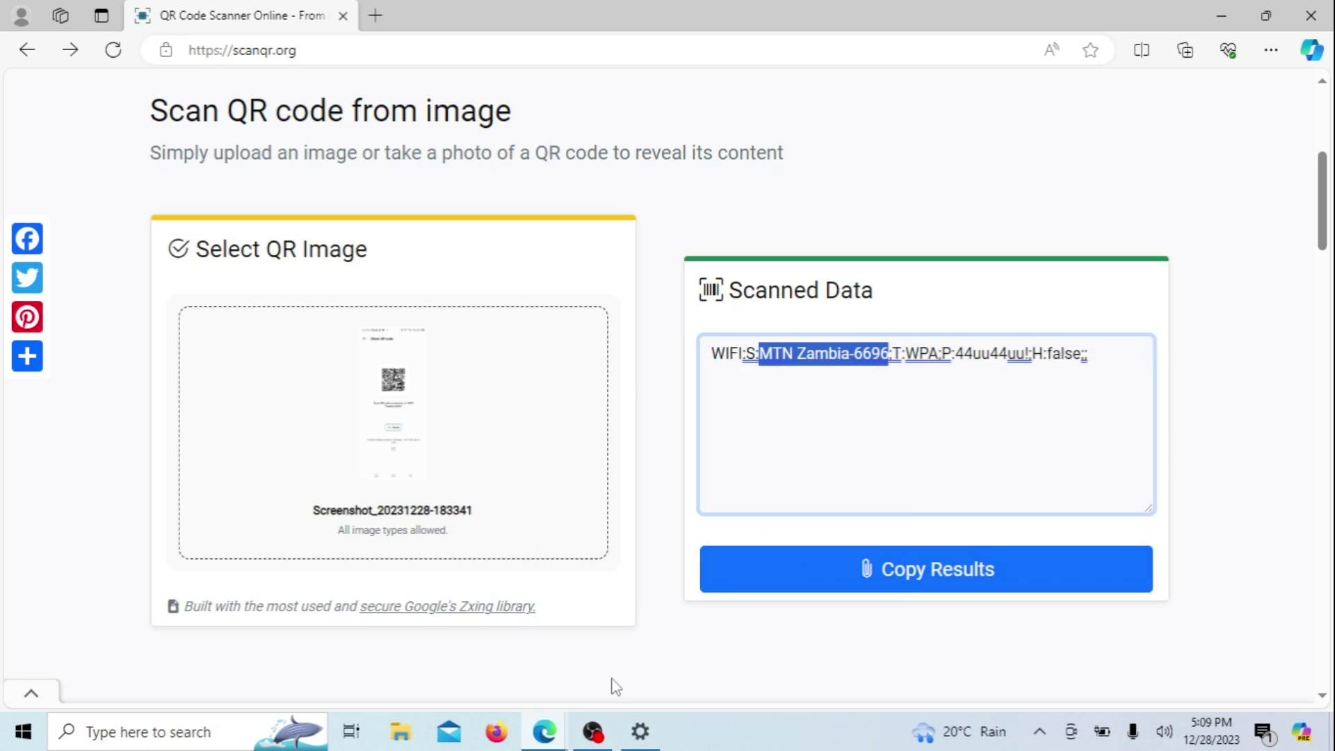
Paste MTN Zambia-6696 as the network name and choose WPA2-Personal AES security
left_click(639, 730)
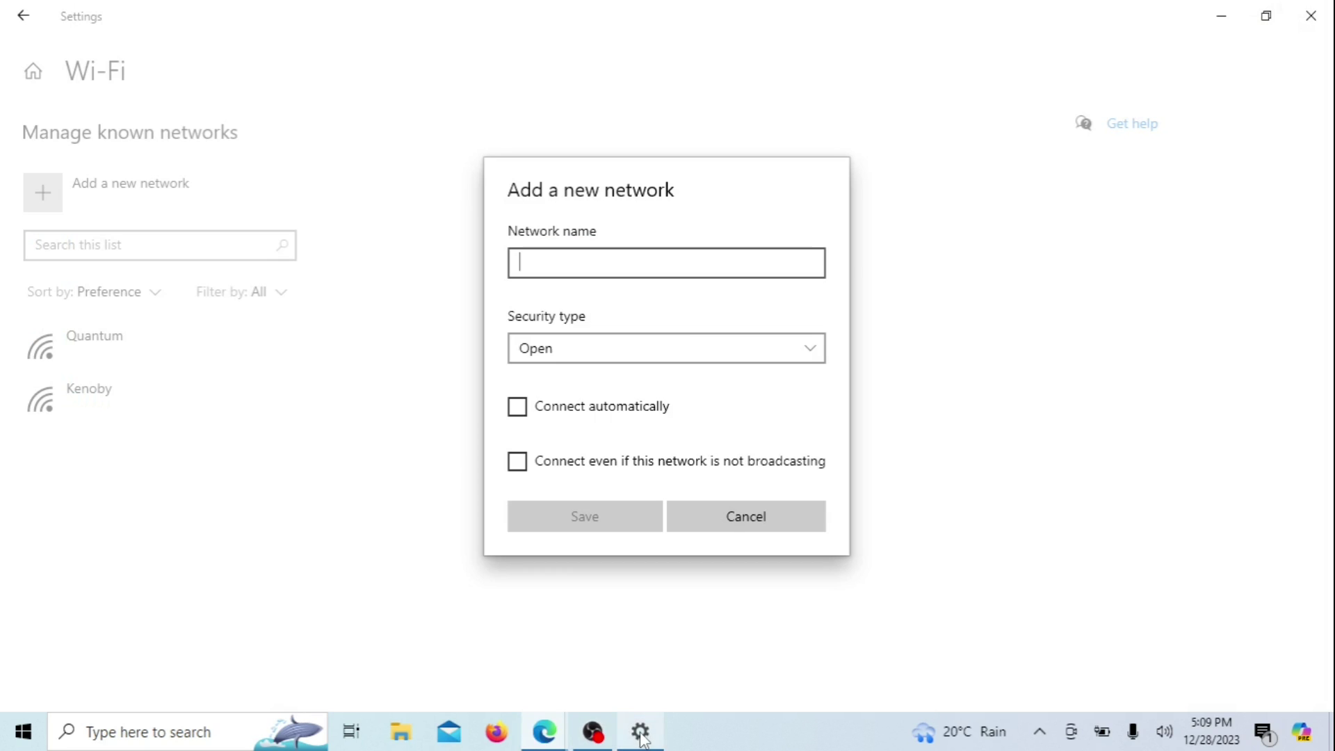
key("ctrl+v")
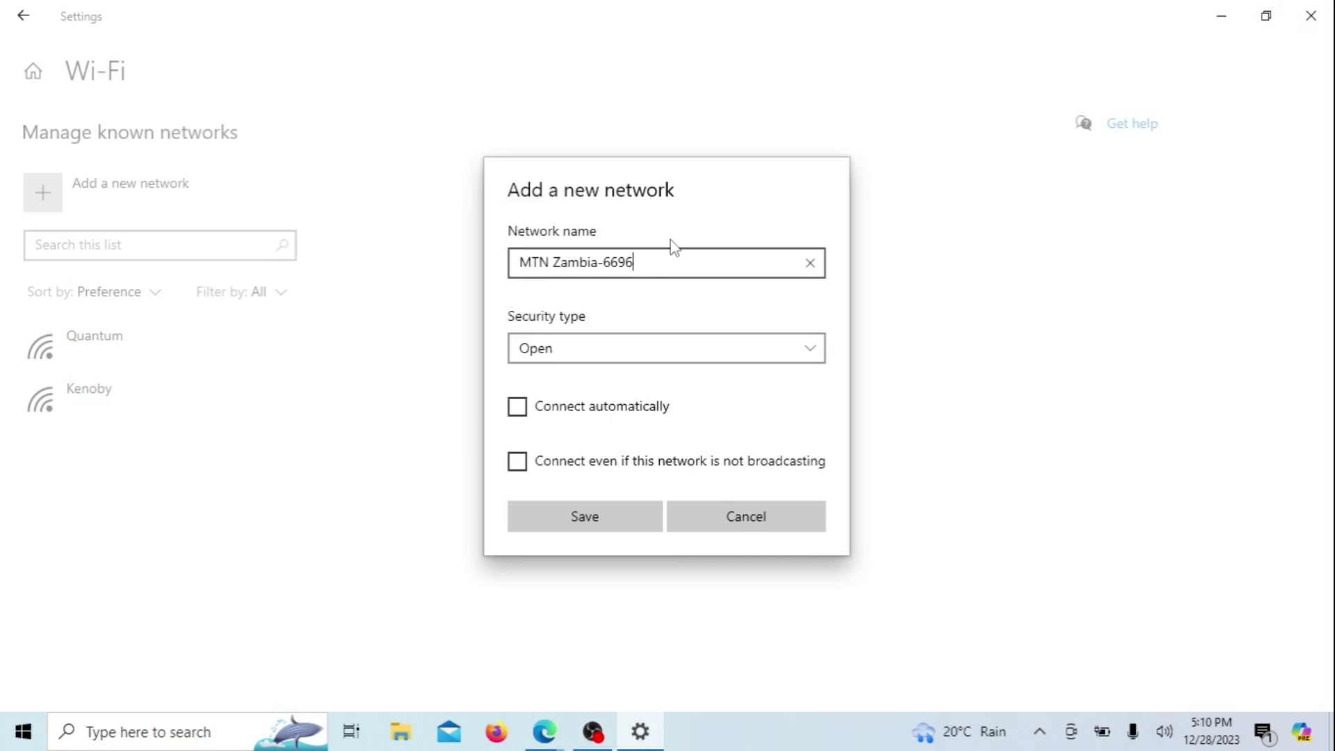
triple_click(519, 261)
left_click(810, 345)
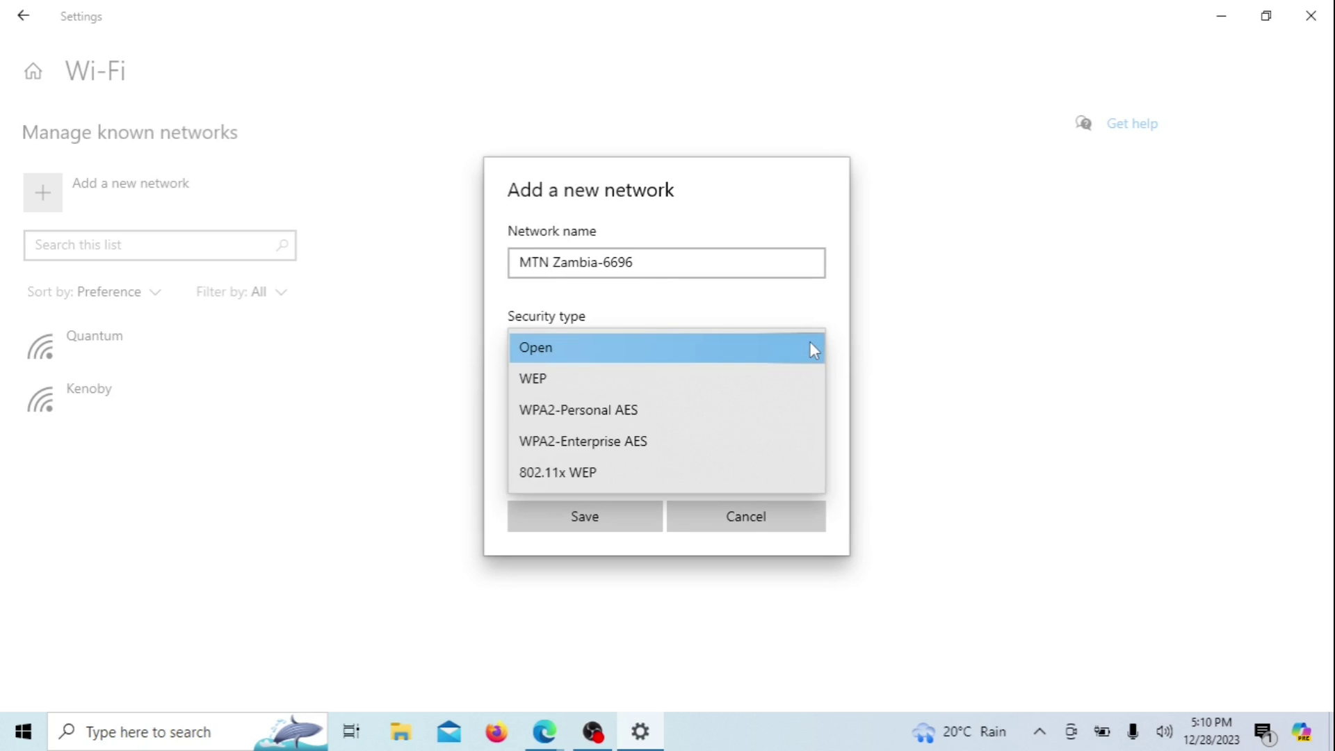
left_click(688, 419)
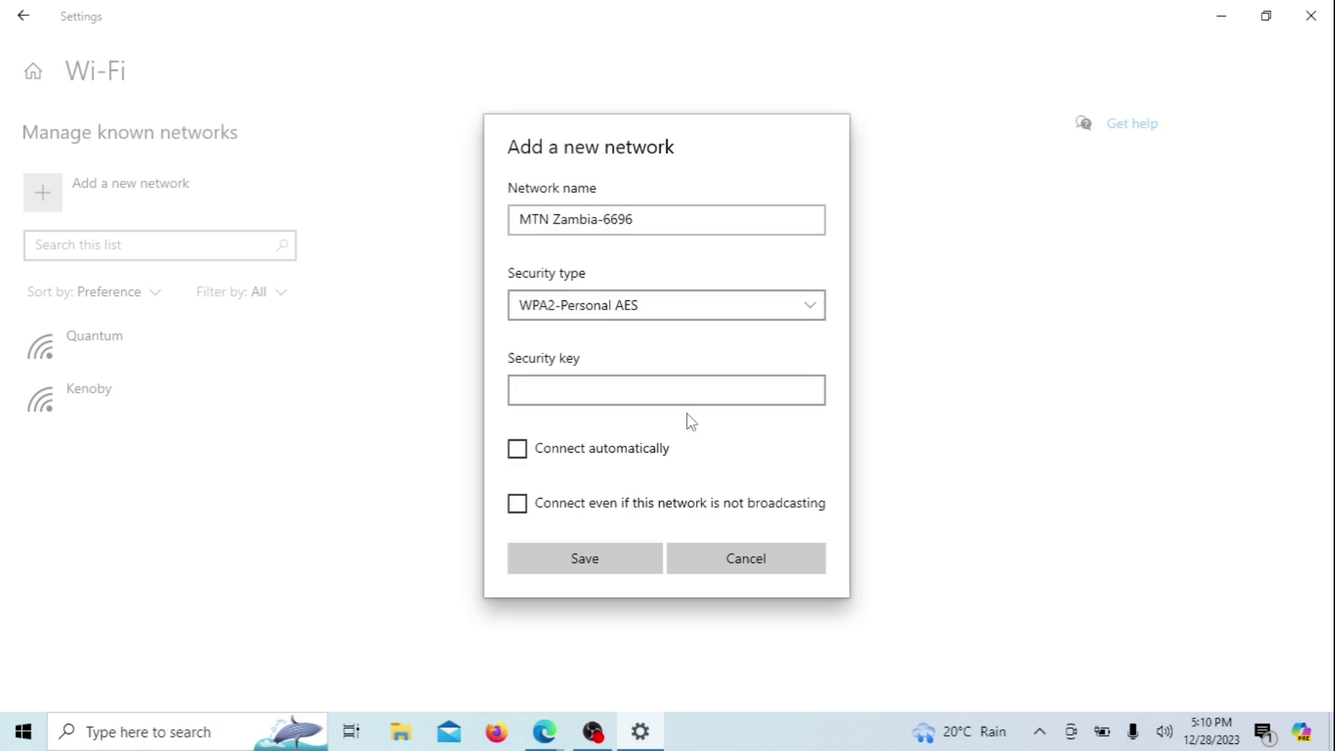
left_click(609, 393)
key("alt+Tab")
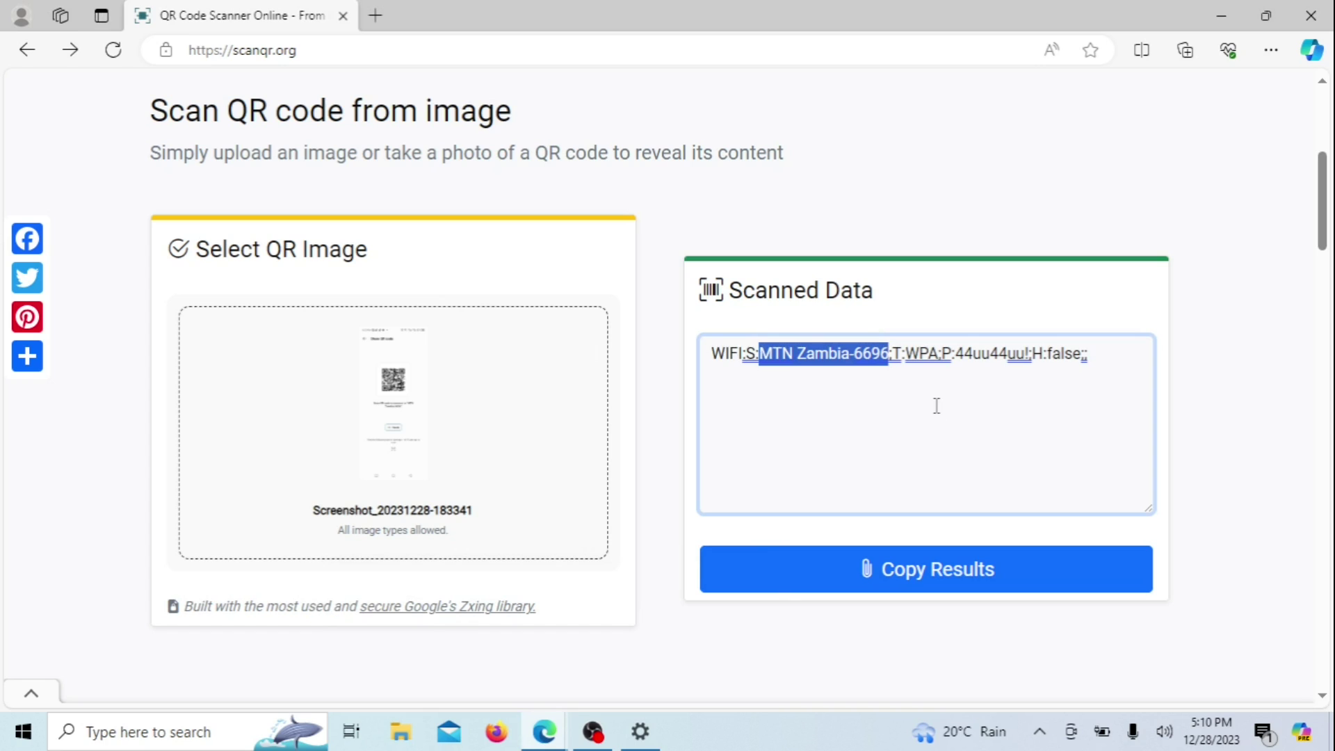
left_click(956, 353)
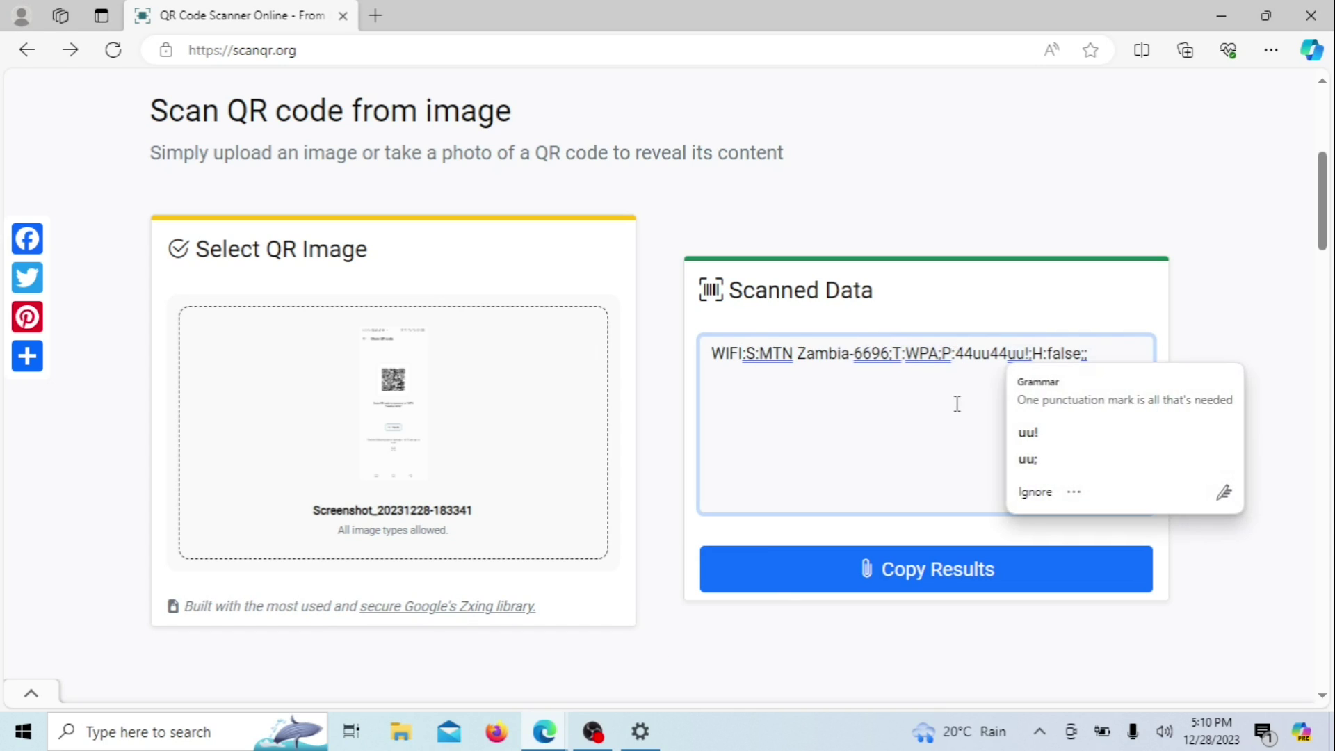
left_click_drag(956, 354, 1032, 358)
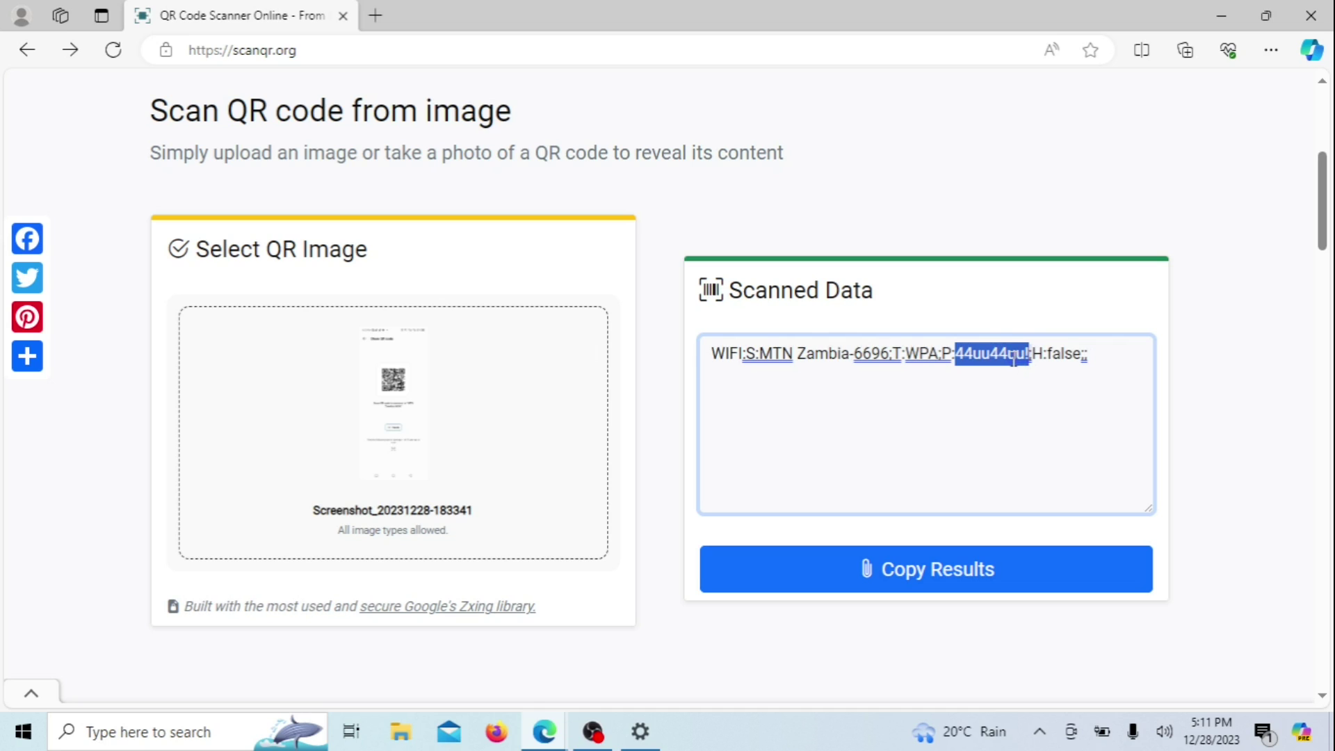
right_click(1016, 357)
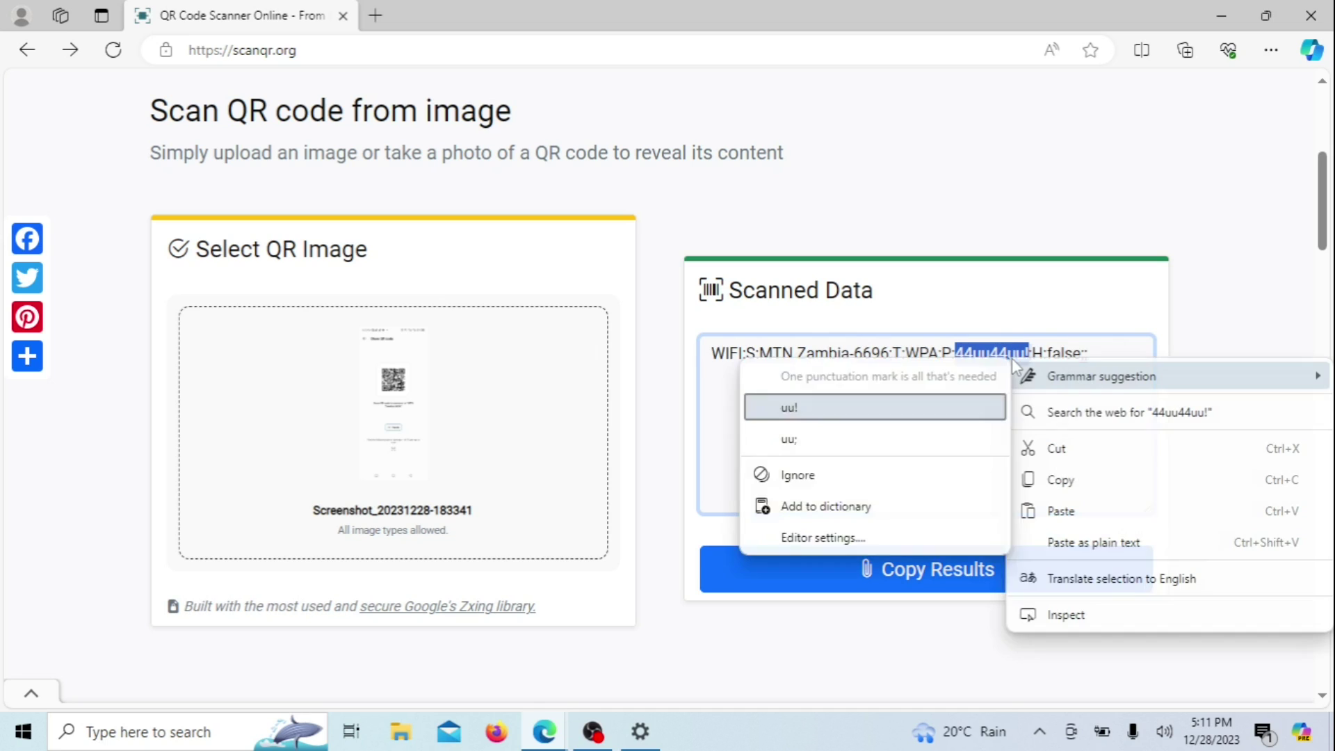
left_click(1074, 483)
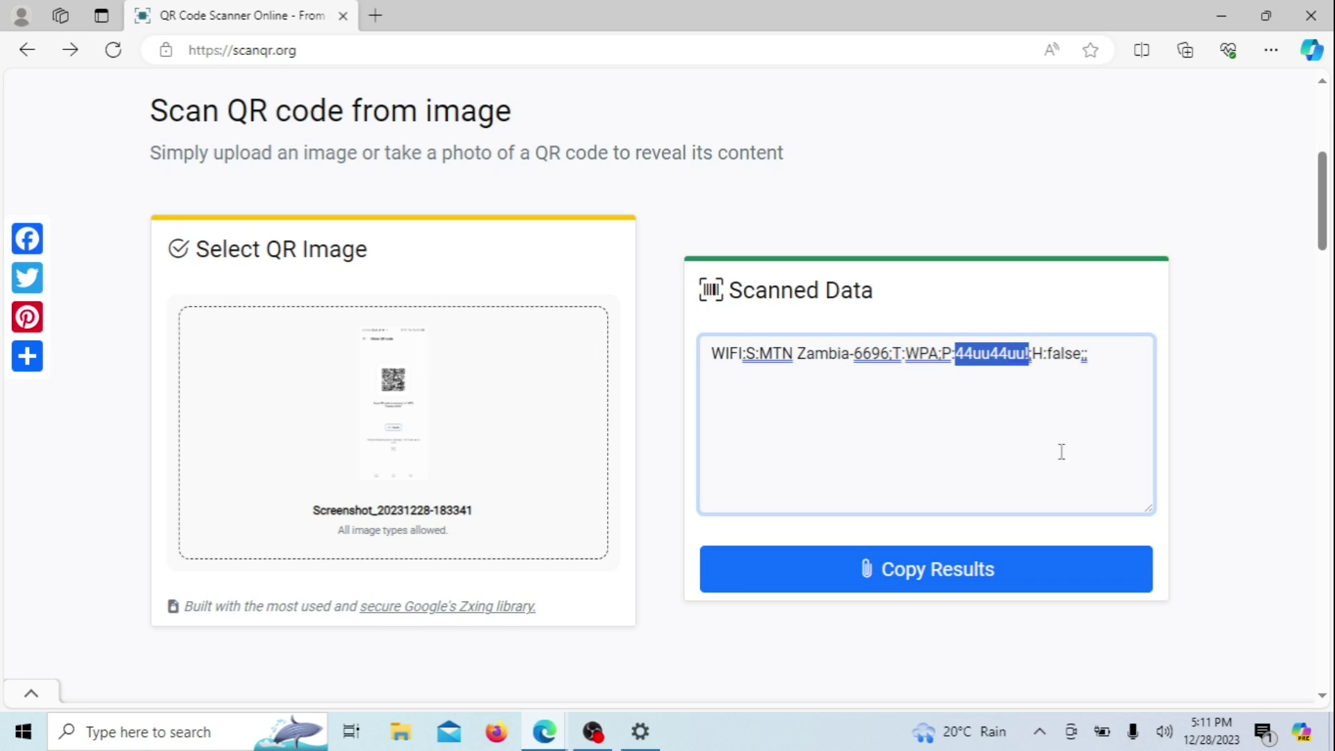
left_click(641, 731)
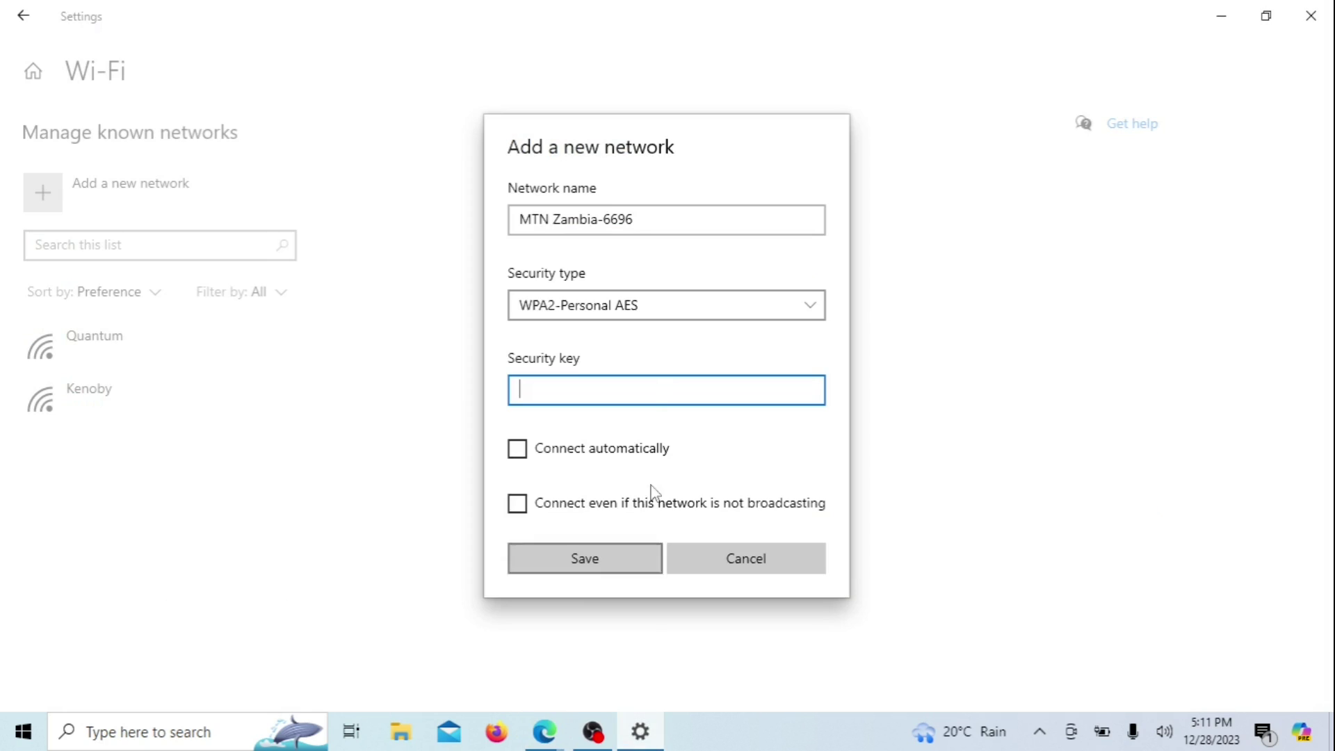
key("ctrl+v")
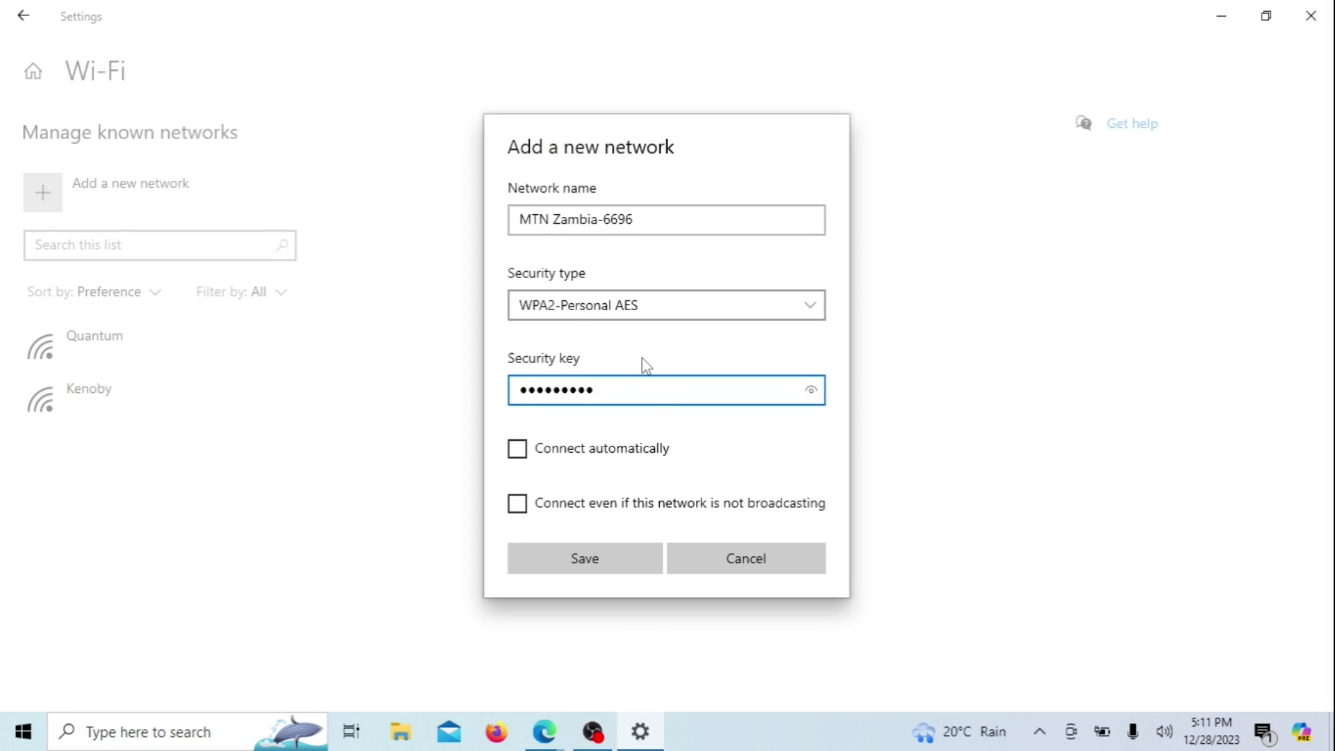
left_click(519, 452)
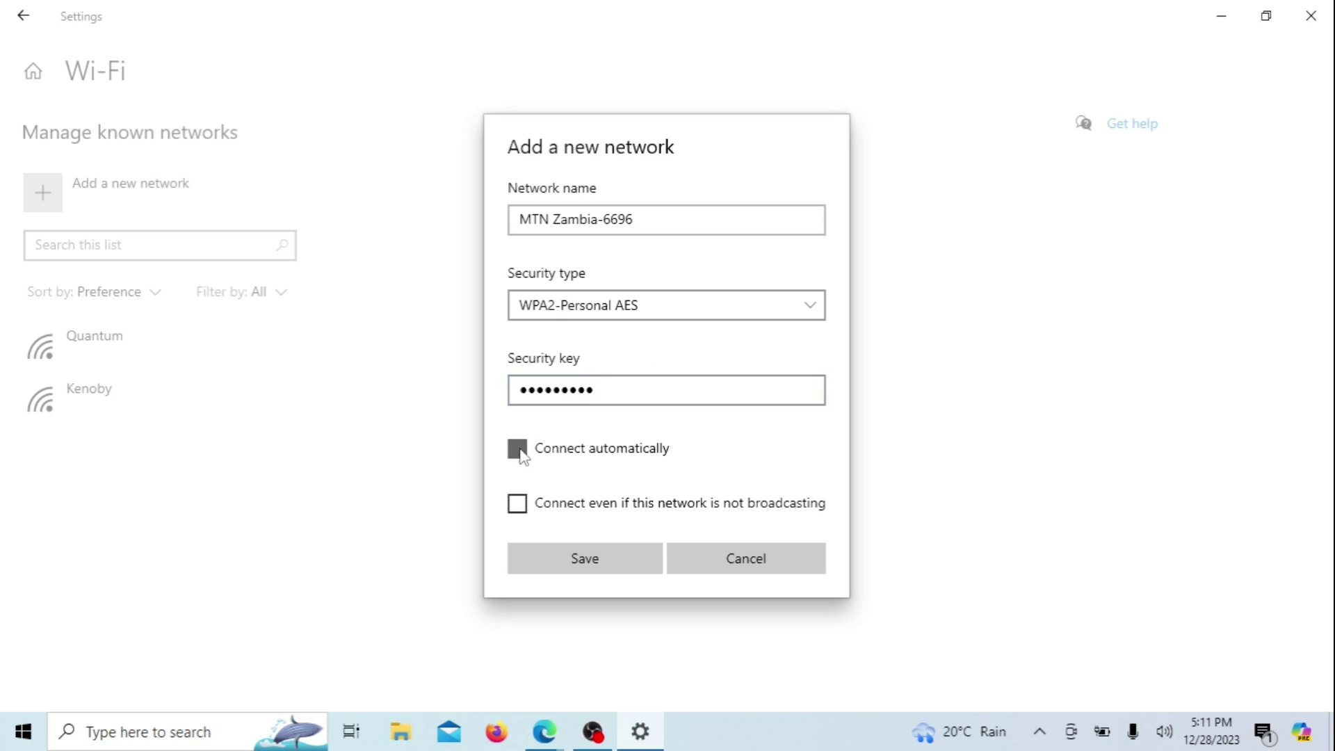
left_click(591, 556)
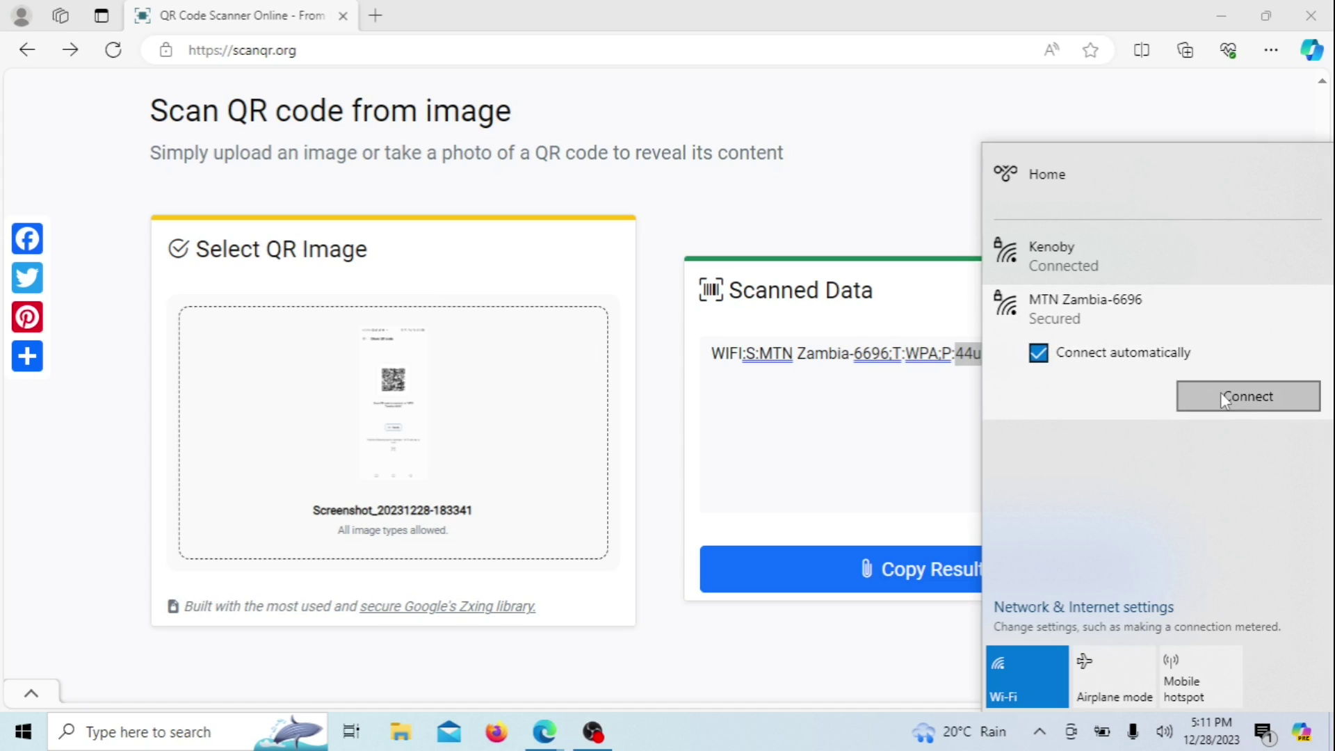
Connect to MTN Zambia-6696 from the network flyout and reveal the hidden tray icons
left_click(1223, 399)
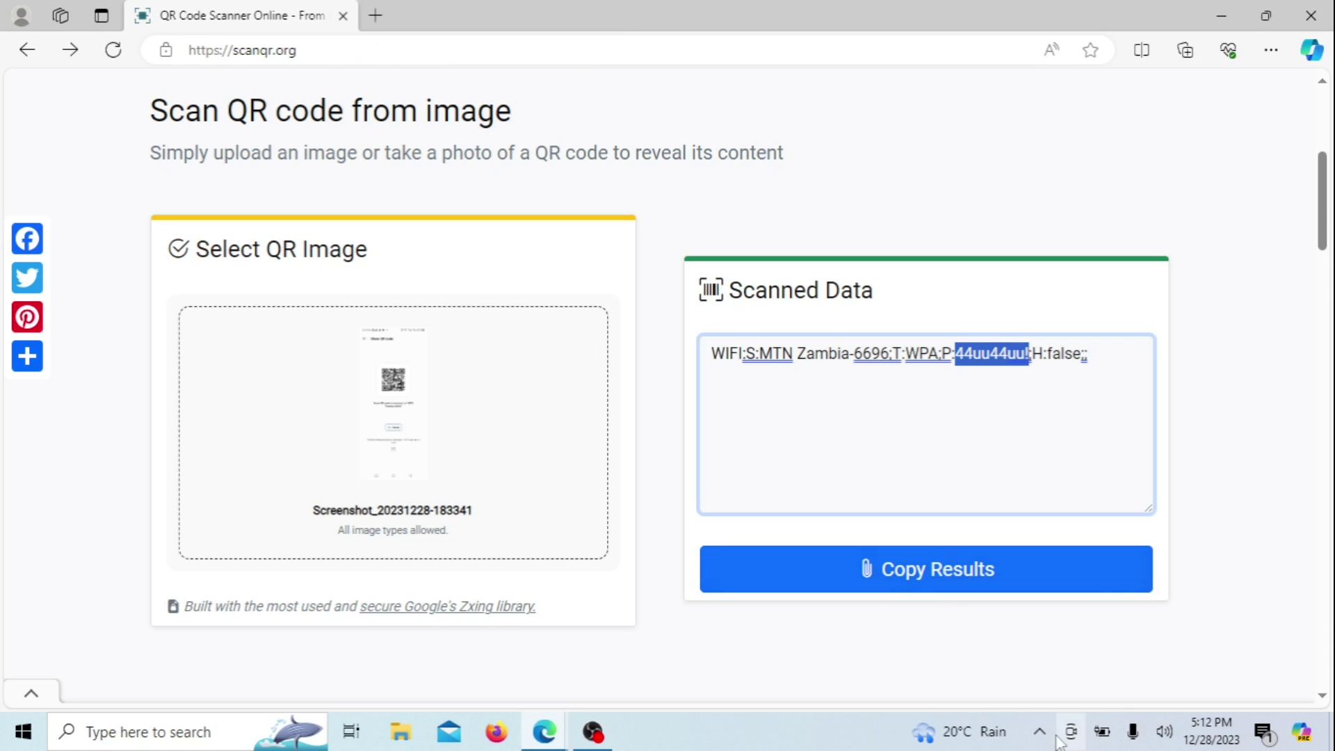
left_click(1039, 731)
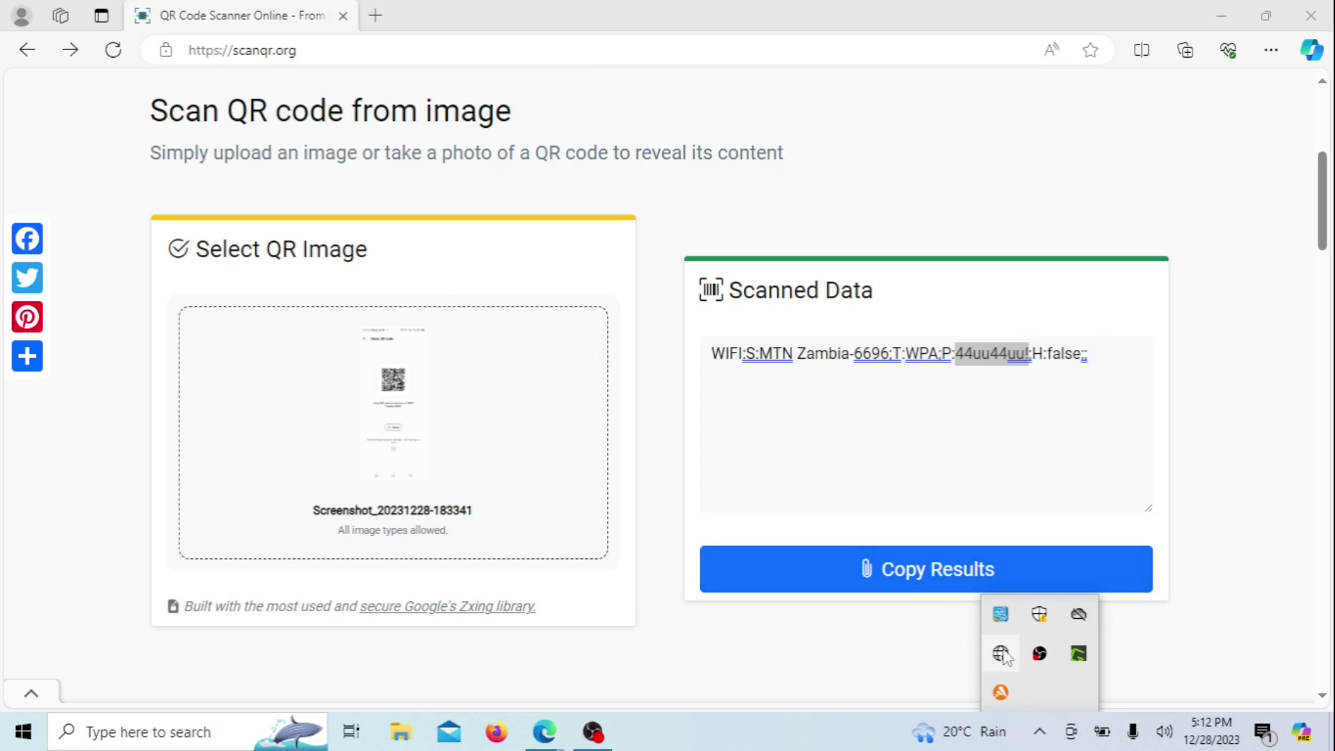